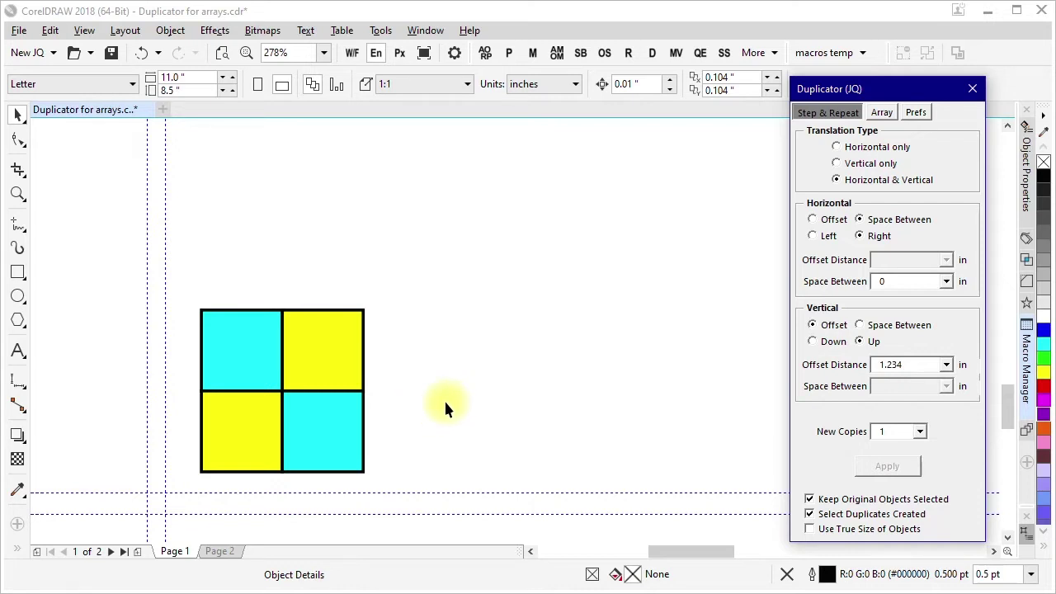
Switch the Duplicator (JQ) dialog to its Array settings, 2 across and 2 upward with no spacing
left_click(867, 116)
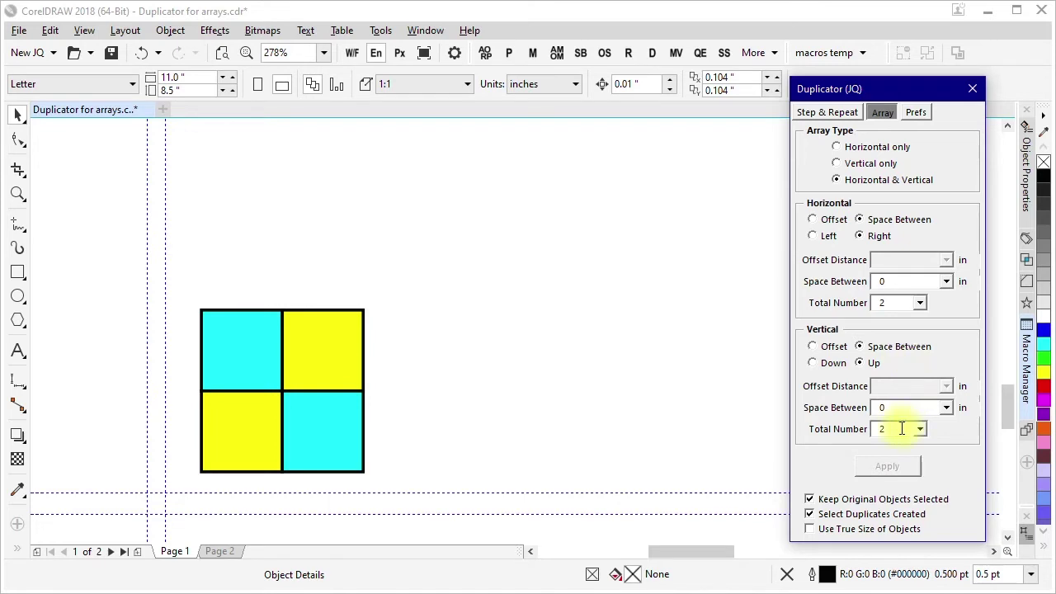
Select the four cyan and yellow squares and apply a 2×2 array, making a 4×4 checkerboard
left_click_drag(181, 284, 398, 482)
left_click(530, 439)
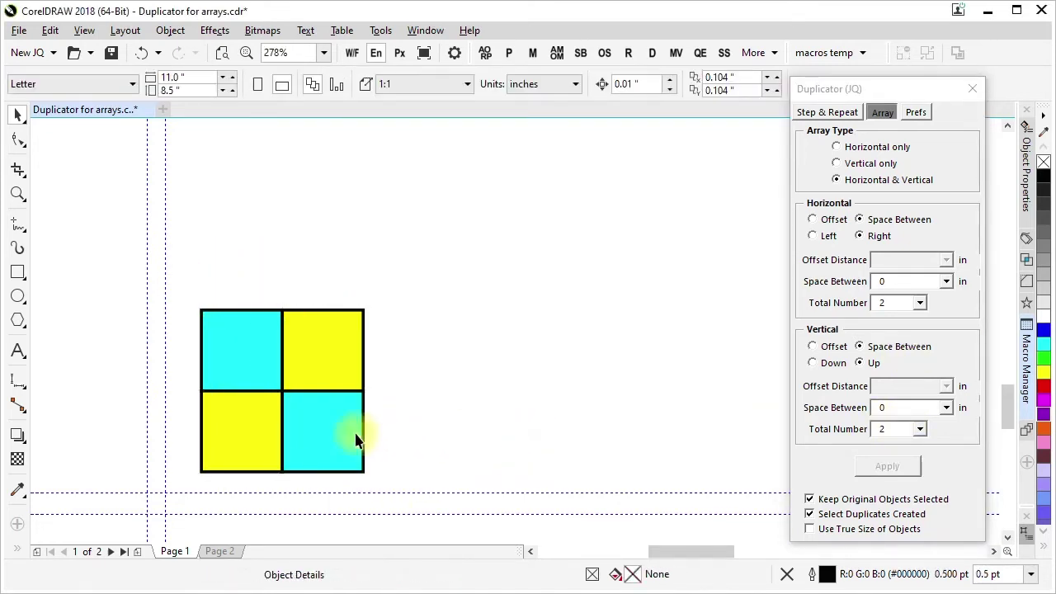
left_click(313, 437)
left_click(247, 437)
left_click(244, 366)
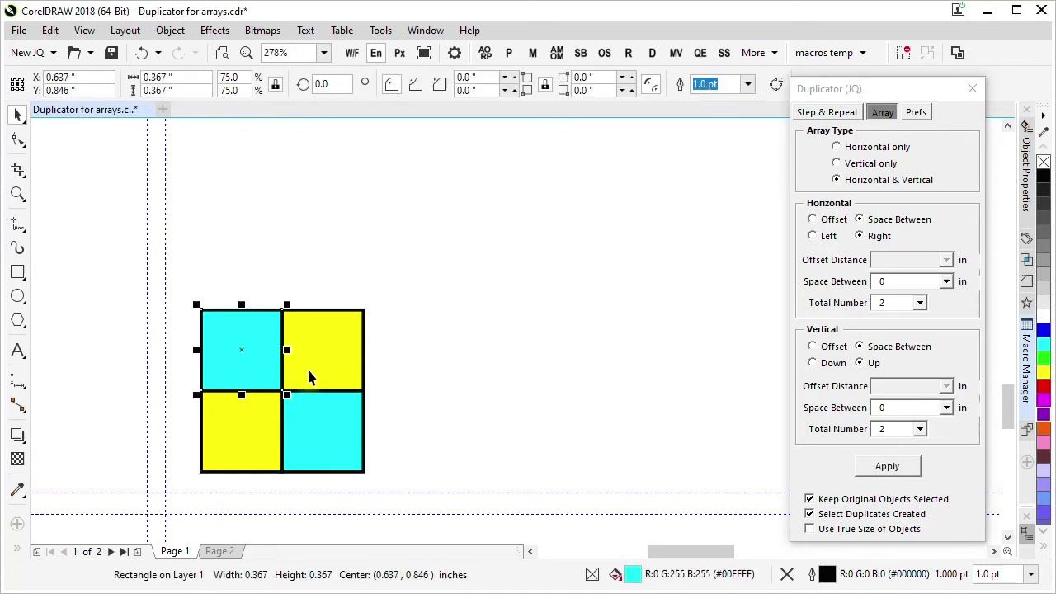
left_click(310, 377)
left_click_drag(181, 290, 403, 486)
left_click(879, 469)
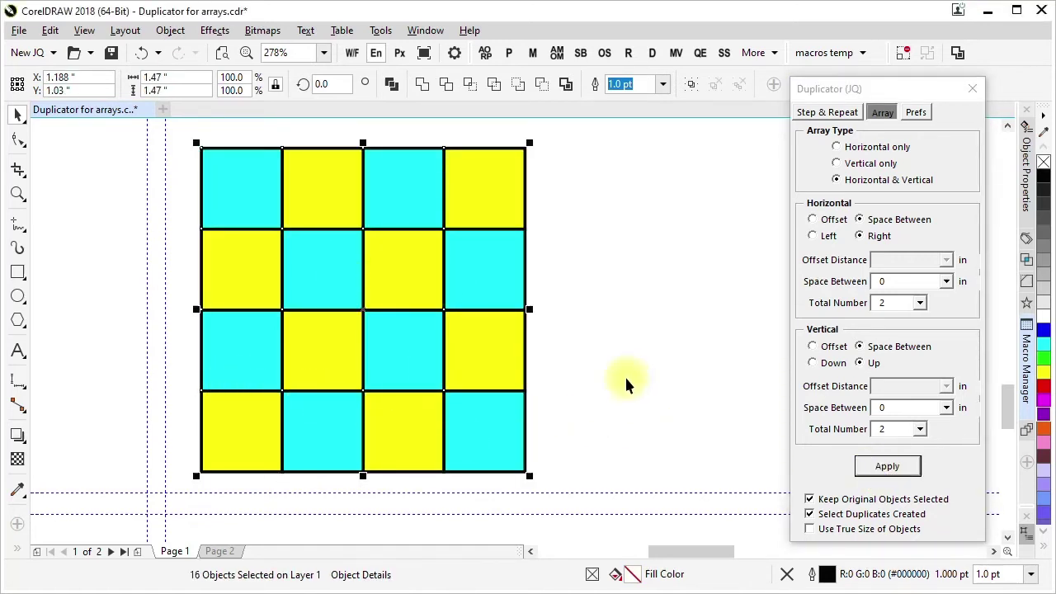
left_click(673, 382)
Undo the 4×4 grid and reapply the array with 10 across and 10 upward, zooming to the full 20×20 board
left_click(141, 53)
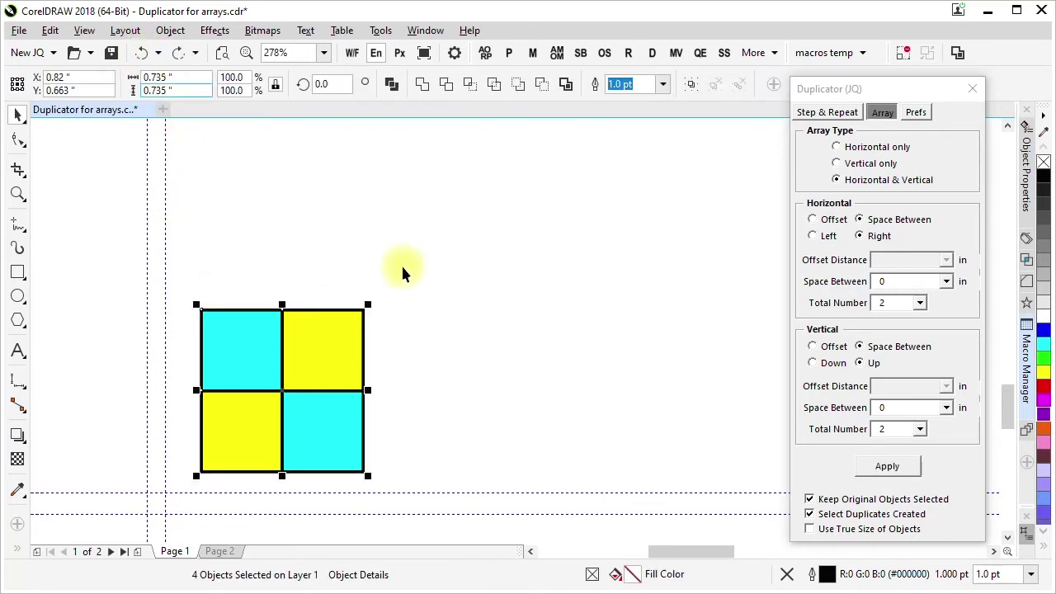
left_click(899, 302)
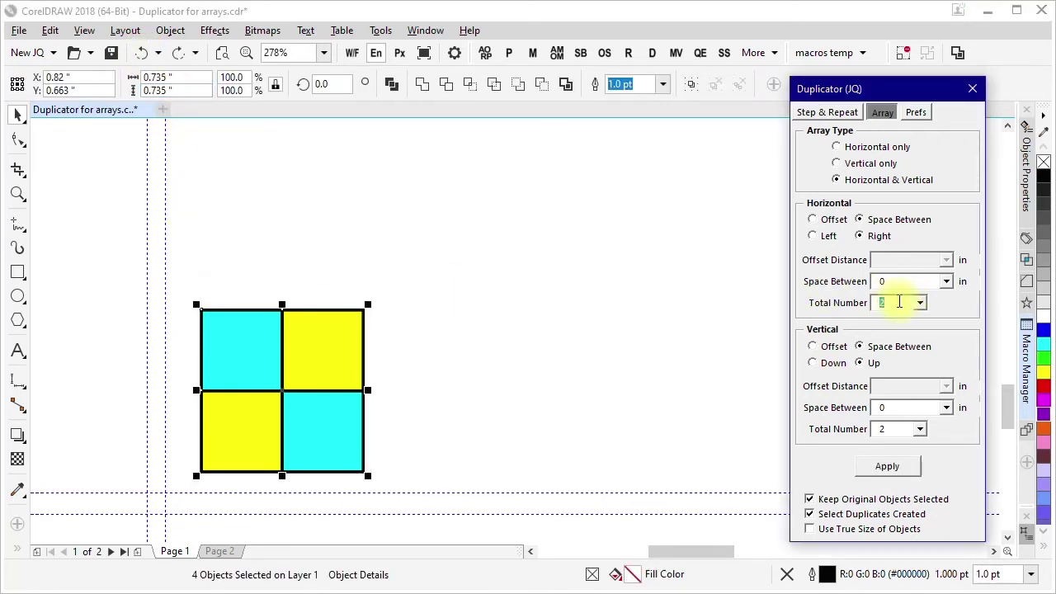
type("10")
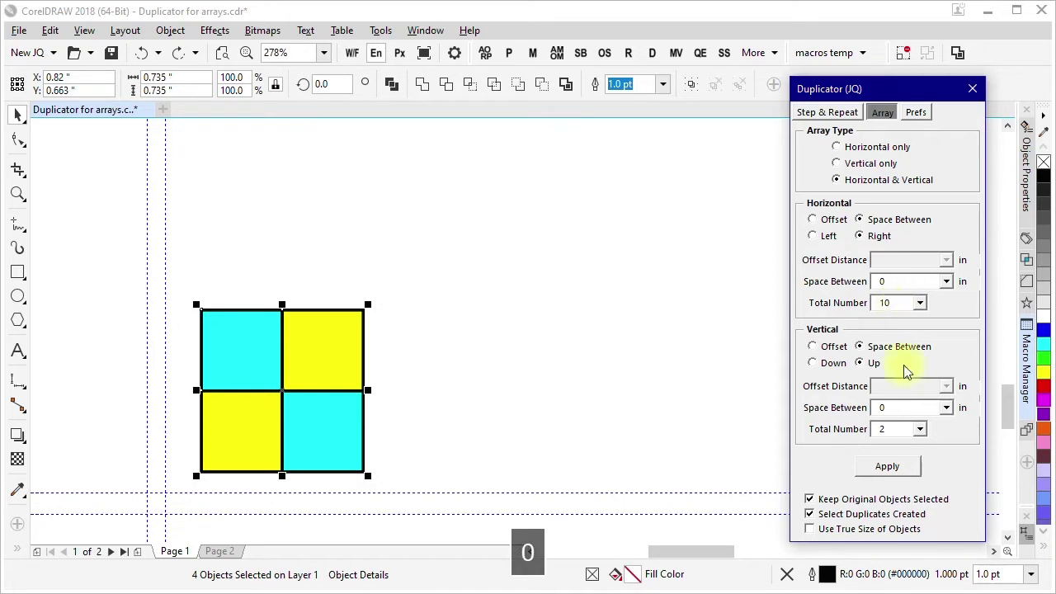
left_click(899, 428)
type("10")
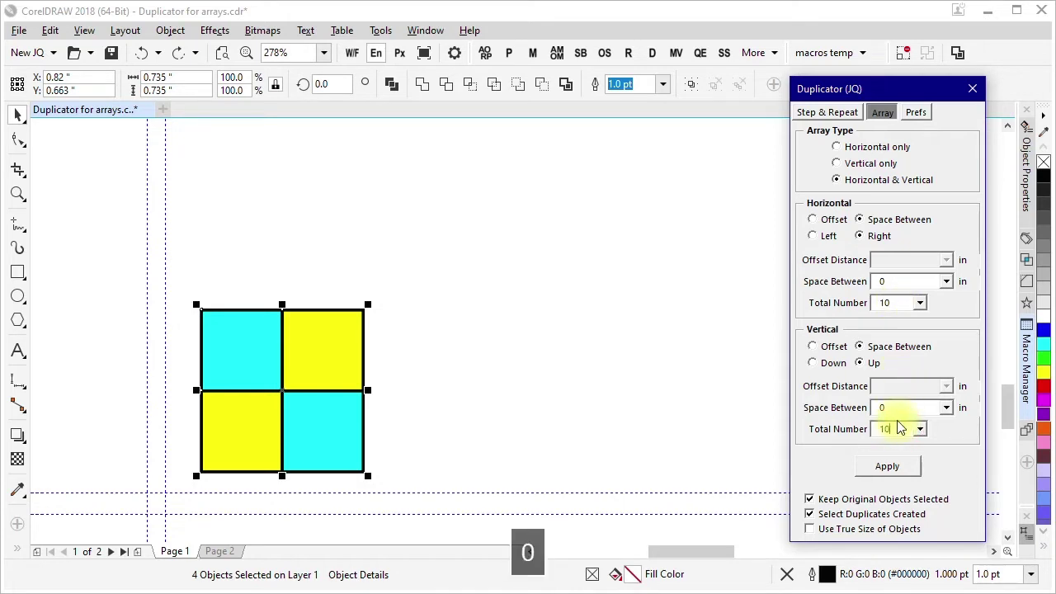
left_click(887, 467)
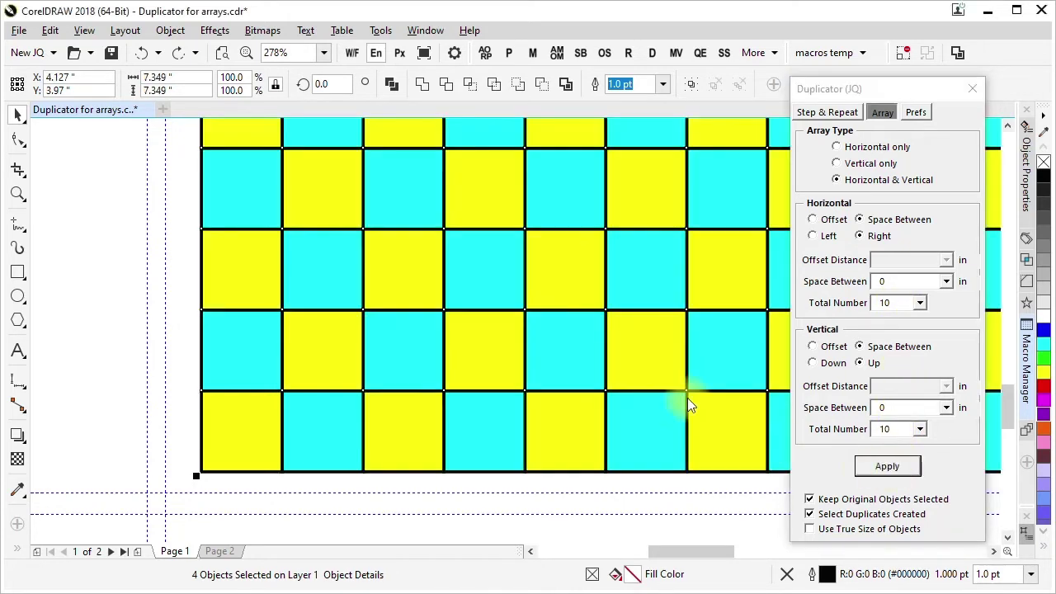
key("F4")
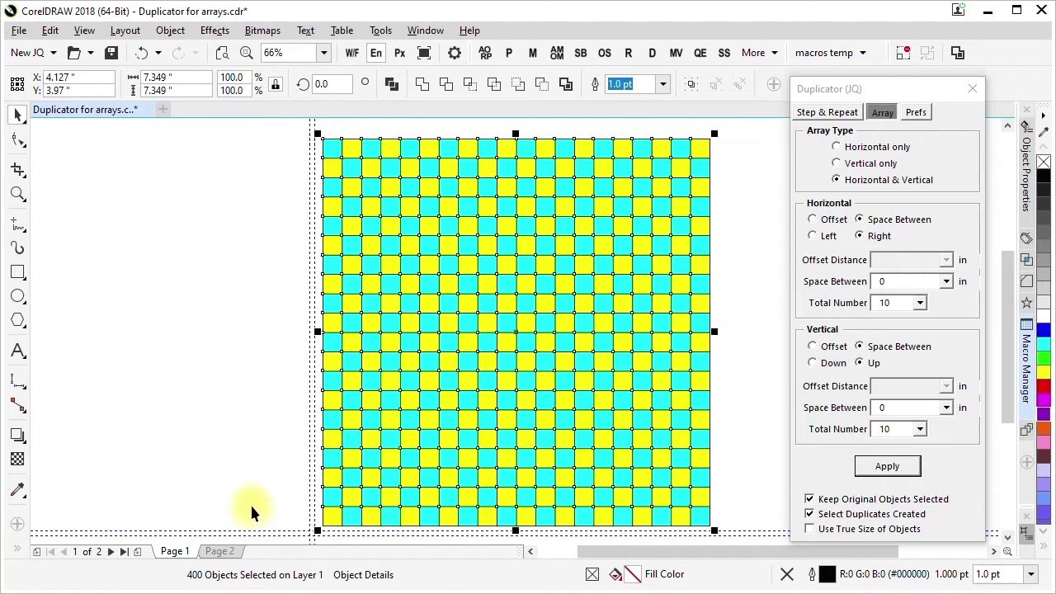
left_click(224, 559)
On Page 2, array the yellow hexagon pair 2×2 to check the gaps, then undo it
key("F3")
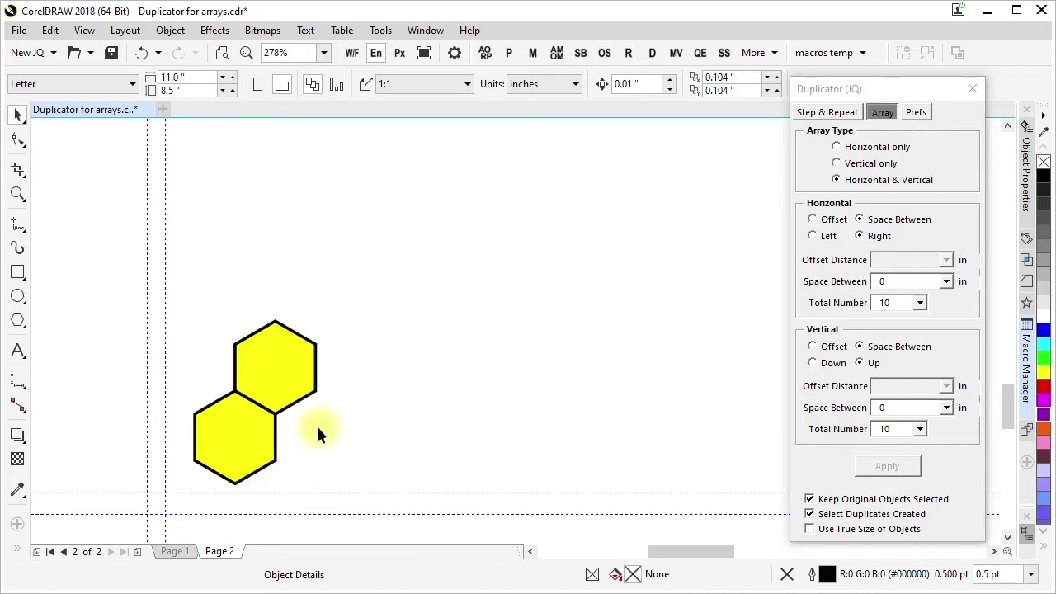
left_click(895, 303)
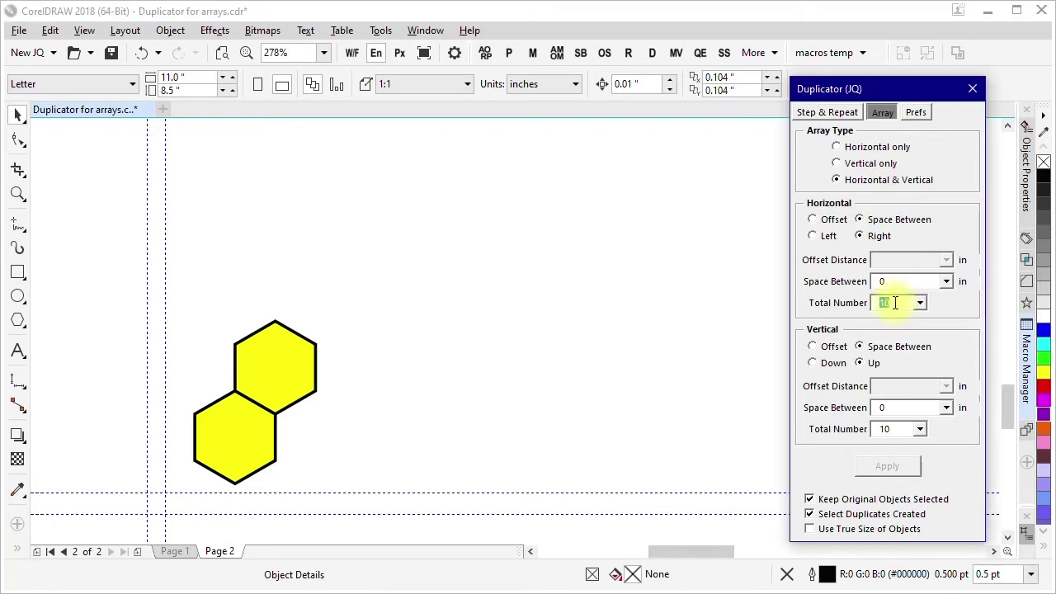
type("2")
left_click(893, 428)
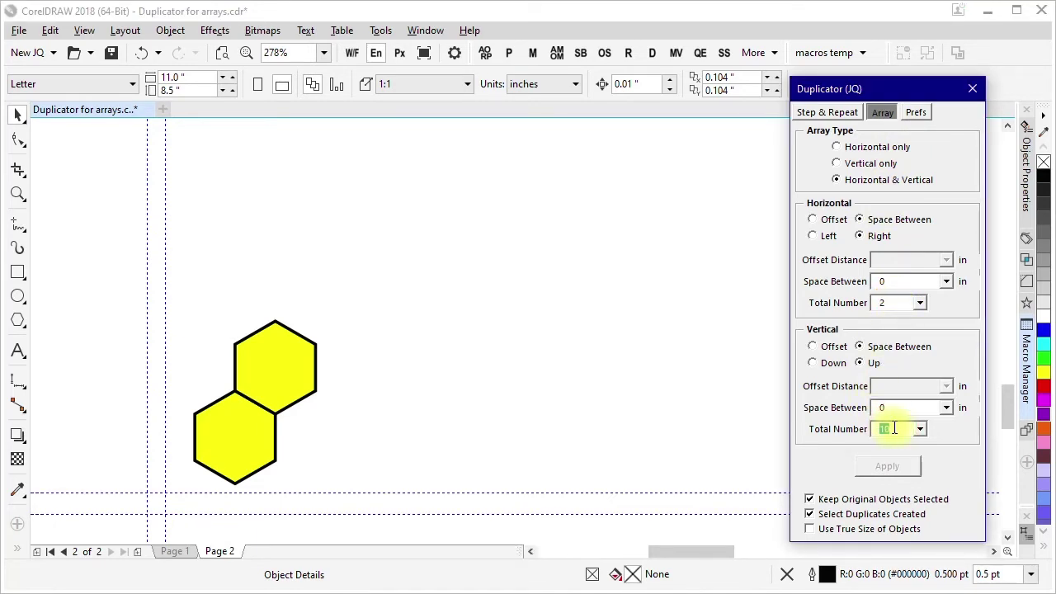
type("2")
left_click_drag(171, 270, 384, 498)
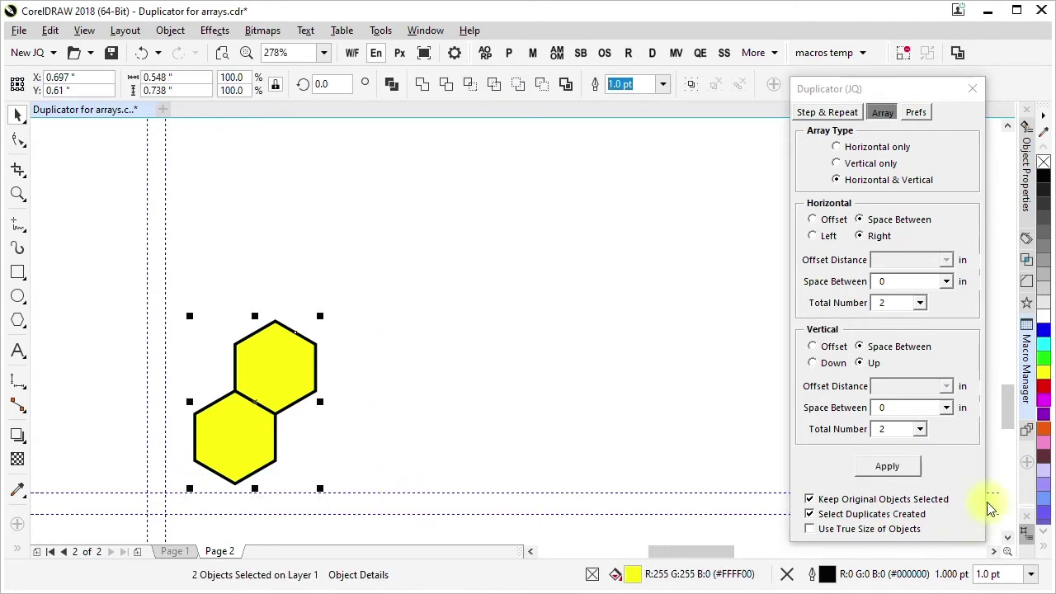
left_click(894, 467)
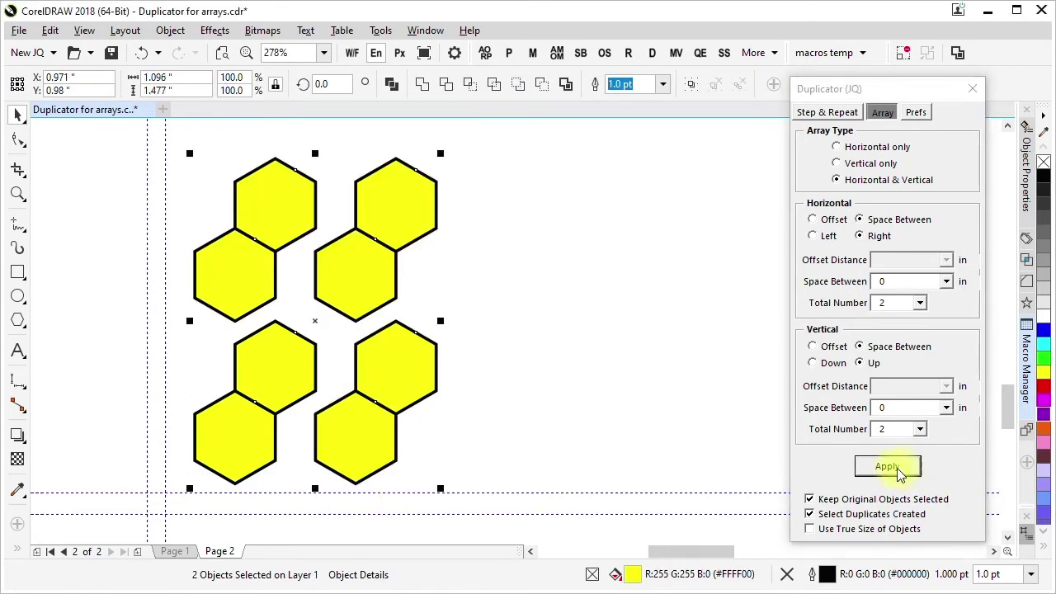
left_click(585, 455)
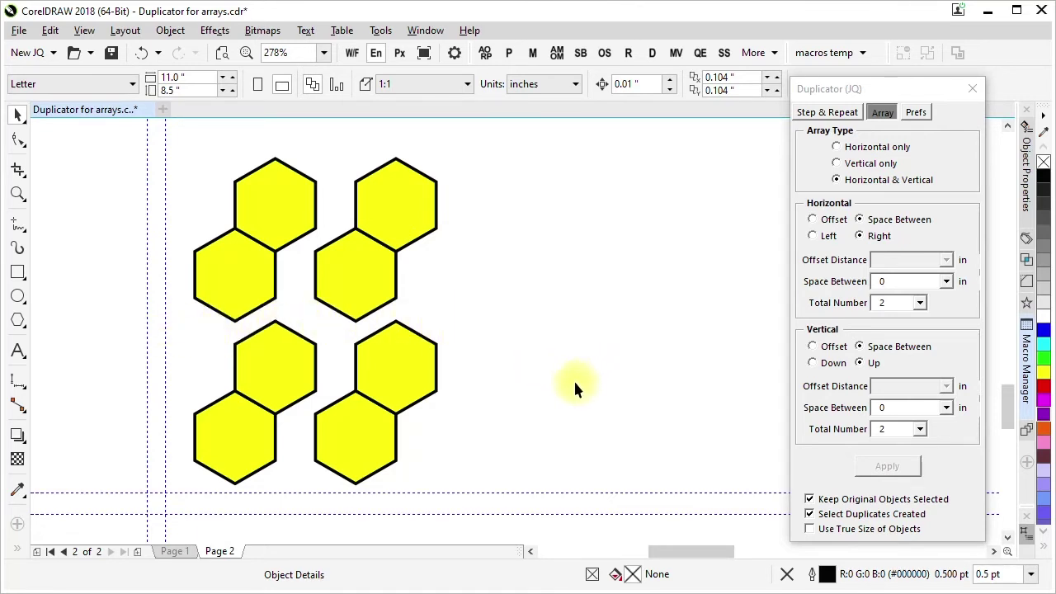
left_click(142, 53)
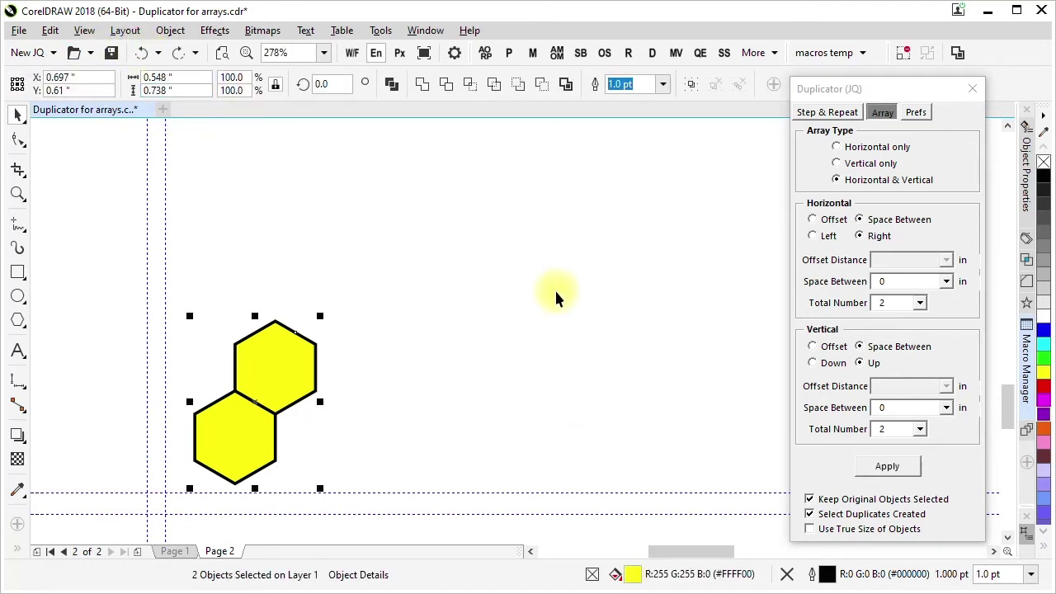
Switch both Horizontal and Vertical array spacing to Offset, defaulting to 0.393701 in
left_click(834, 220)
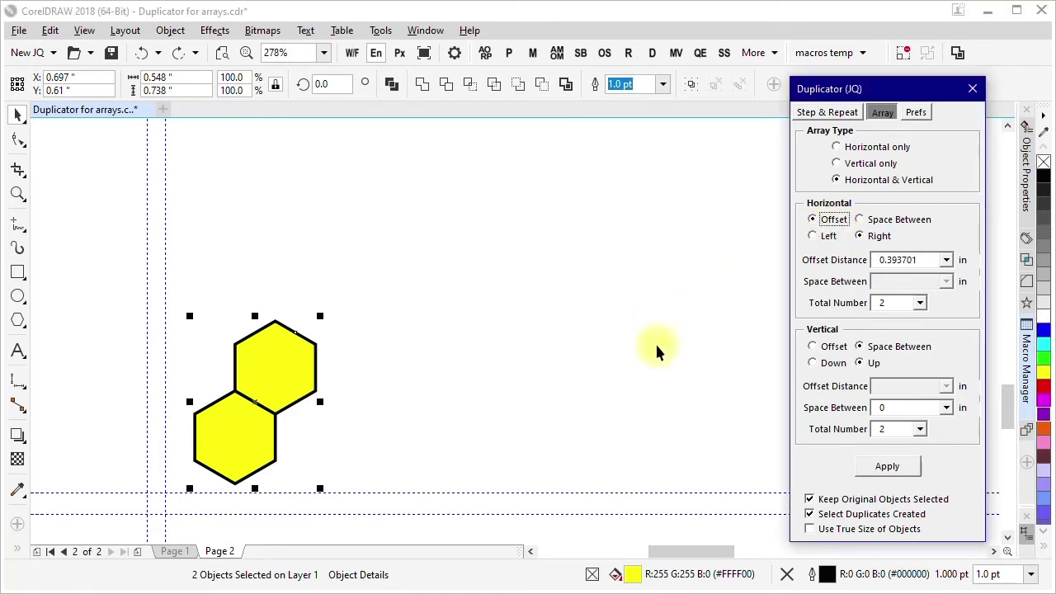
left_click(833, 348)
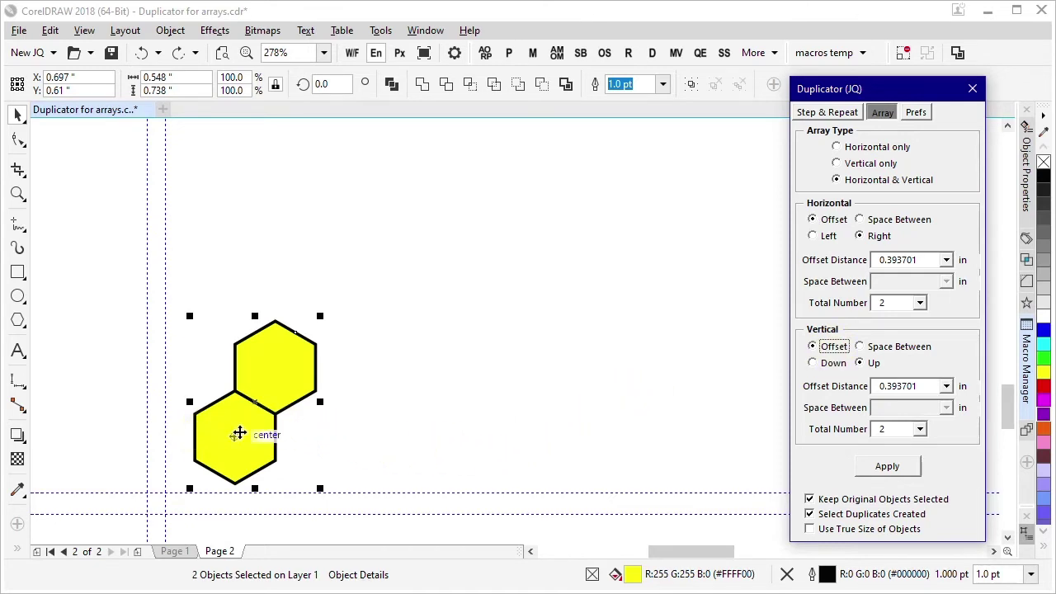
left_click(463, 445)
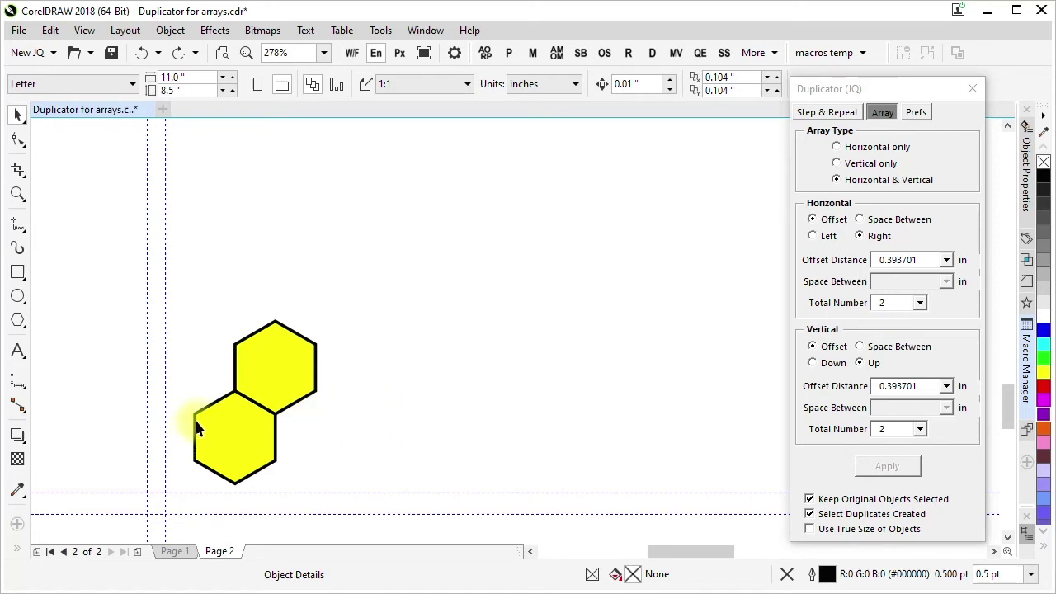
left_click(861, 52)
Run the Guides Distance macro and place vertical guides at the lower hexagon's left edge and the midline
left_click(837, 97)
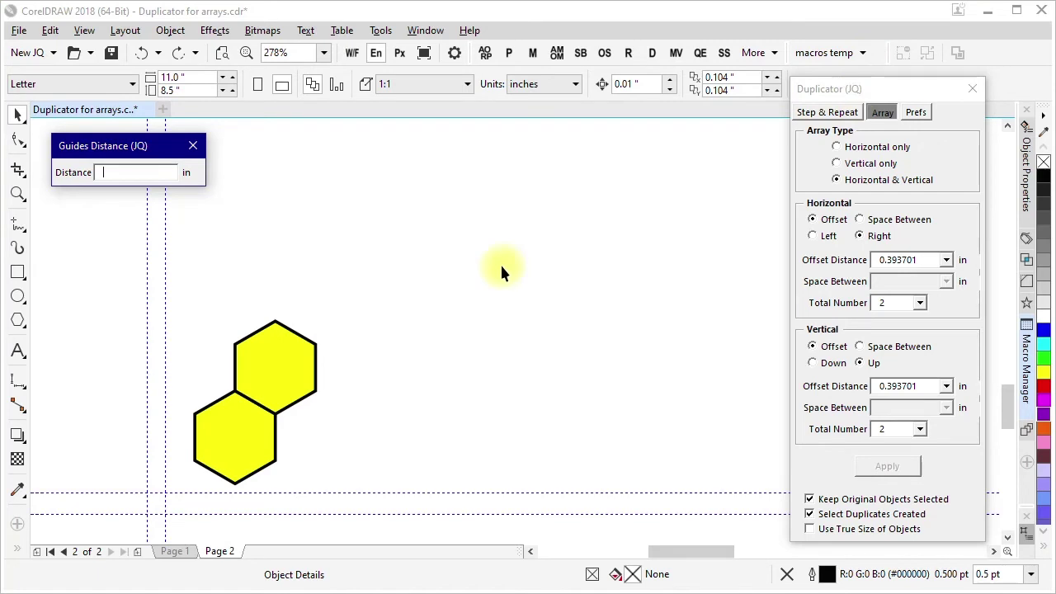
left_click(144, 172)
left_click(147, 303)
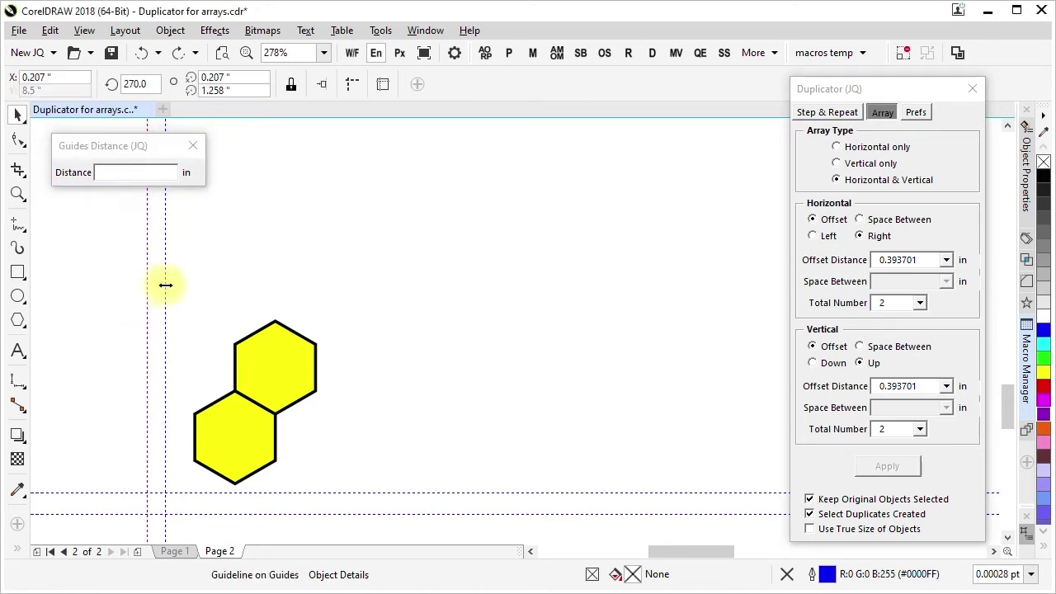
left_click(166, 284, "shift")
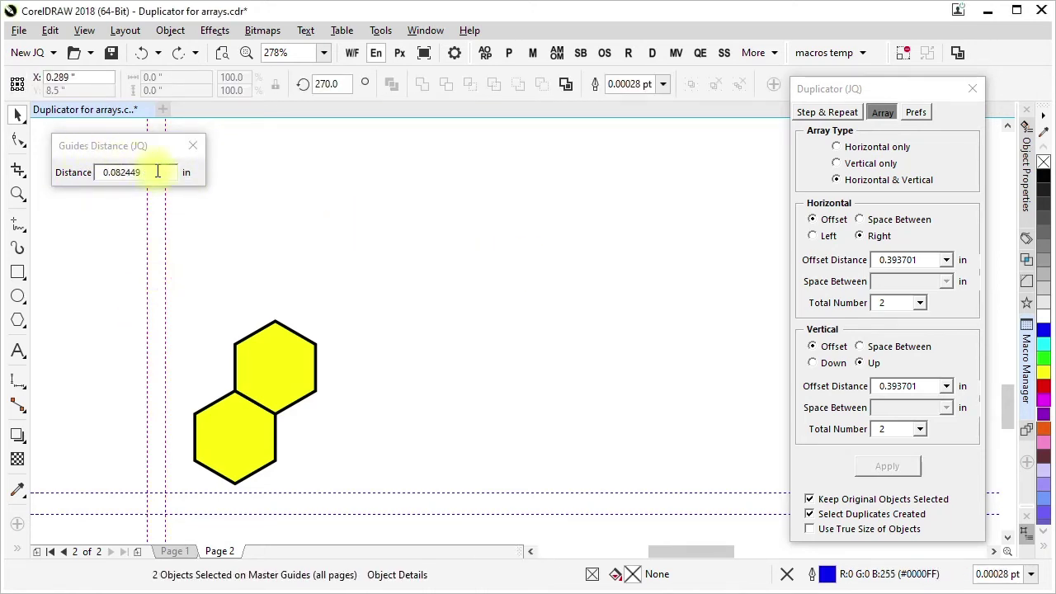
left_click(350, 236)
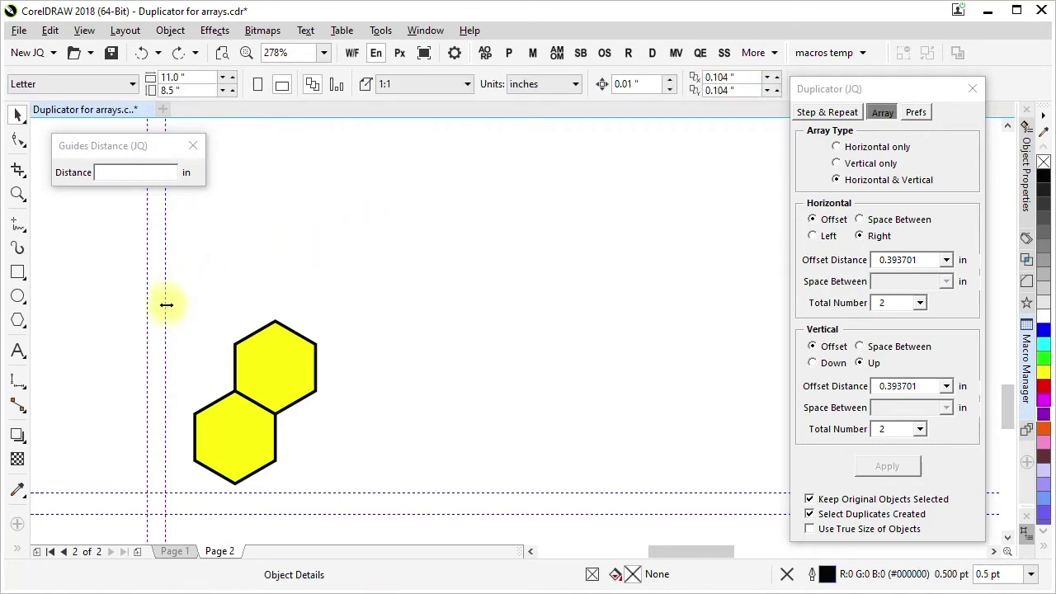
left_click_drag(165, 304, 275, 437)
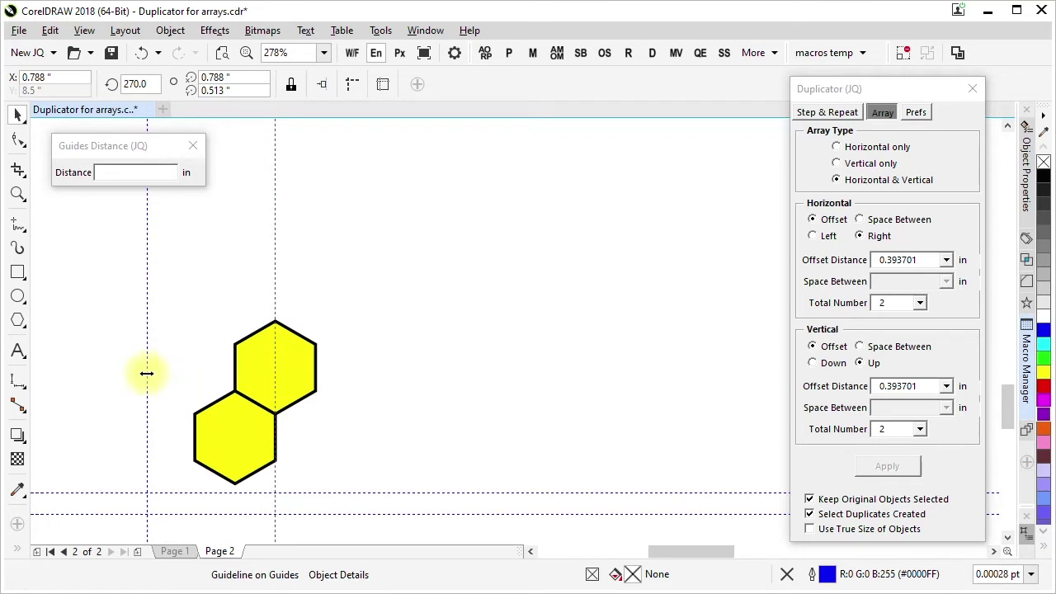
left_click_drag(147, 373, 196, 423)
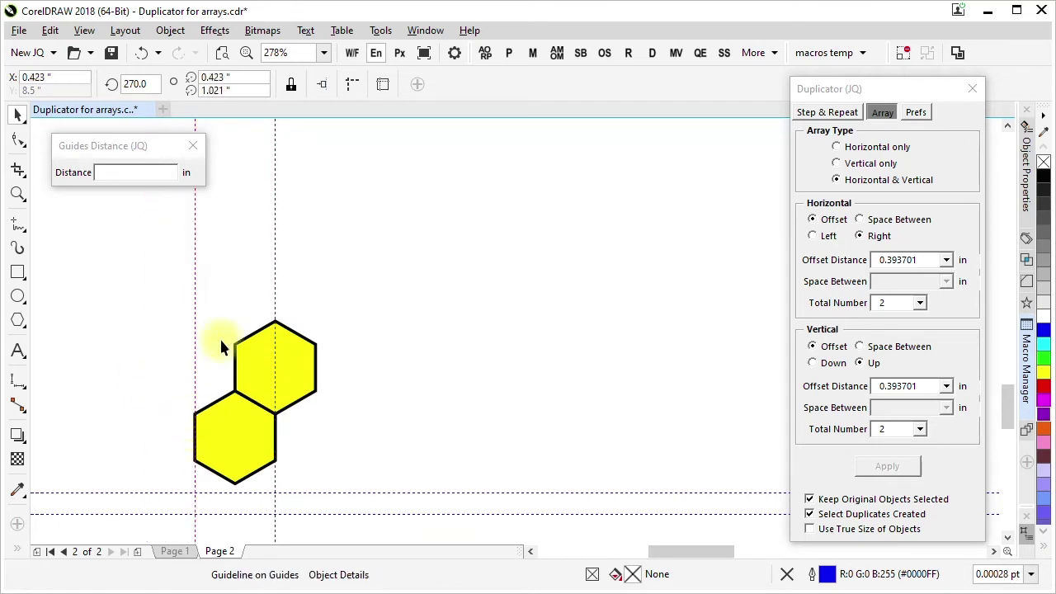
left_click(277, 291, "shift")
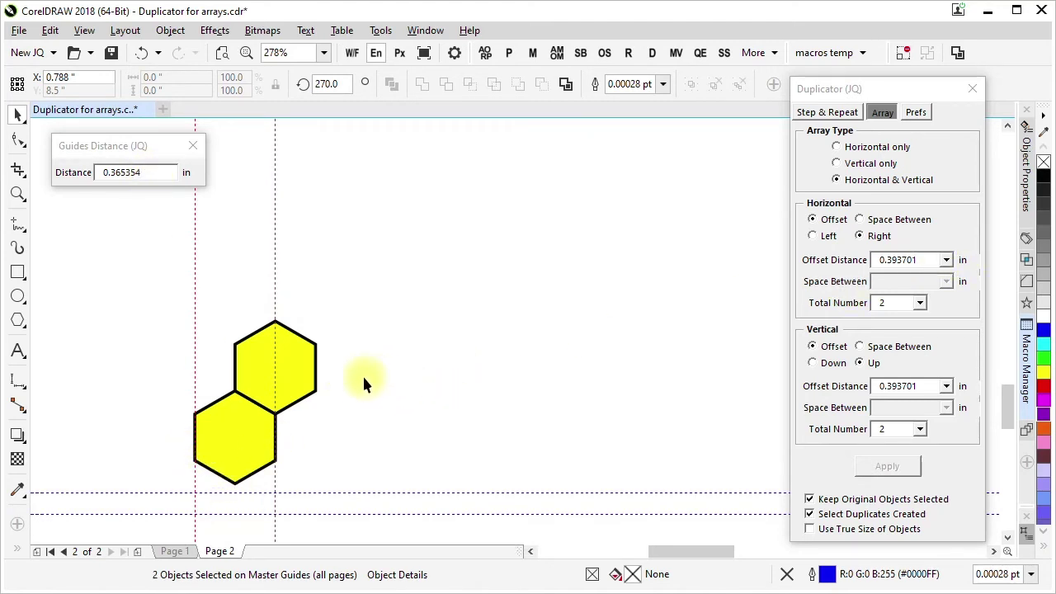
Copy the measured 0.365354 in guide distance into the Horizontal Offset Distance
left_click(157, 172)
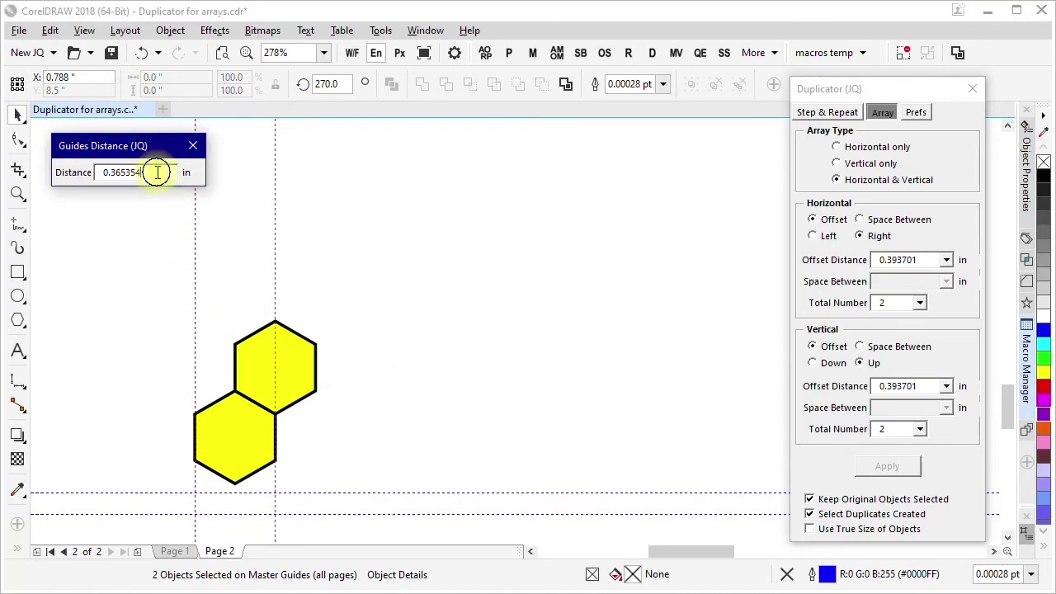
right_click(156, 172)
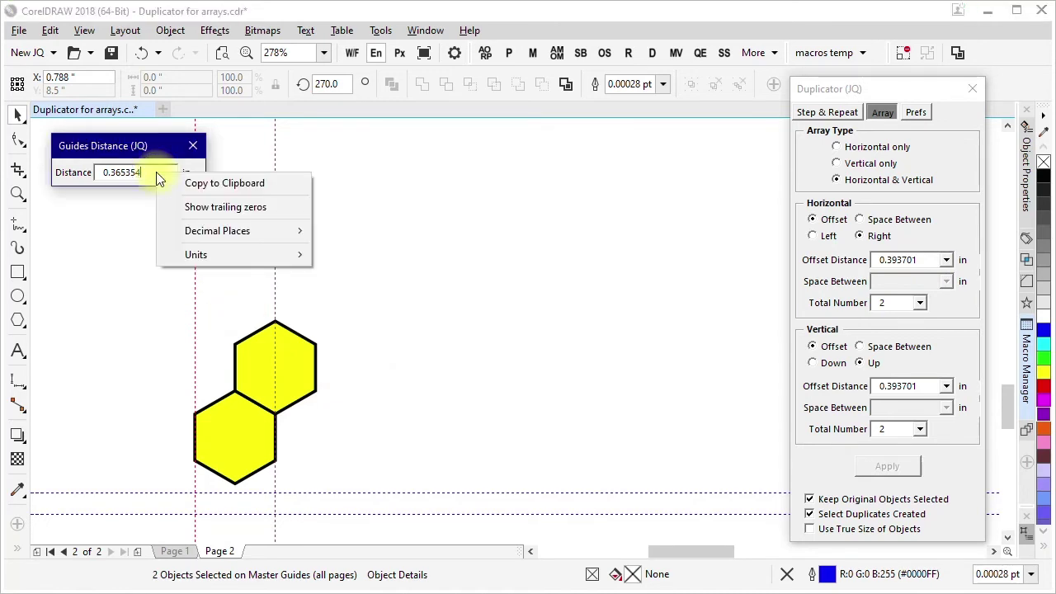
left_click(203, 183)
double_click(930, 260)
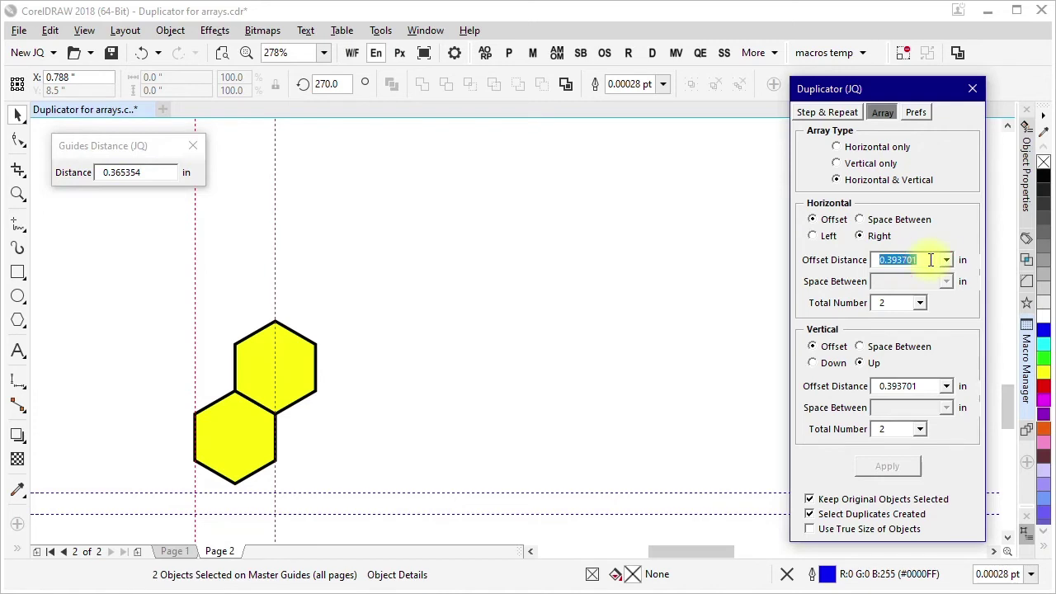
key("ctrl+v")
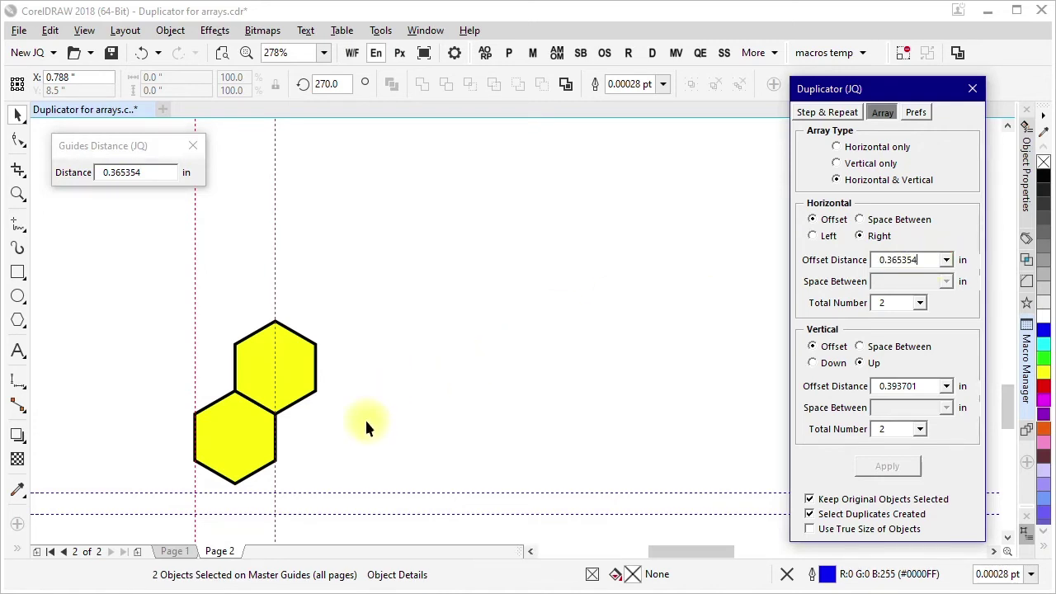
left_click(466, 466)
Snap two horizontal guidelines onto hexagon nodes and select both to measure them
left_click_drag(231, 512, 237, 348)
mouse_move(247, 494)
left_mouse_down()
mouse_move(239, 499)
mouse_move(235, 485)
left_mouse_up()
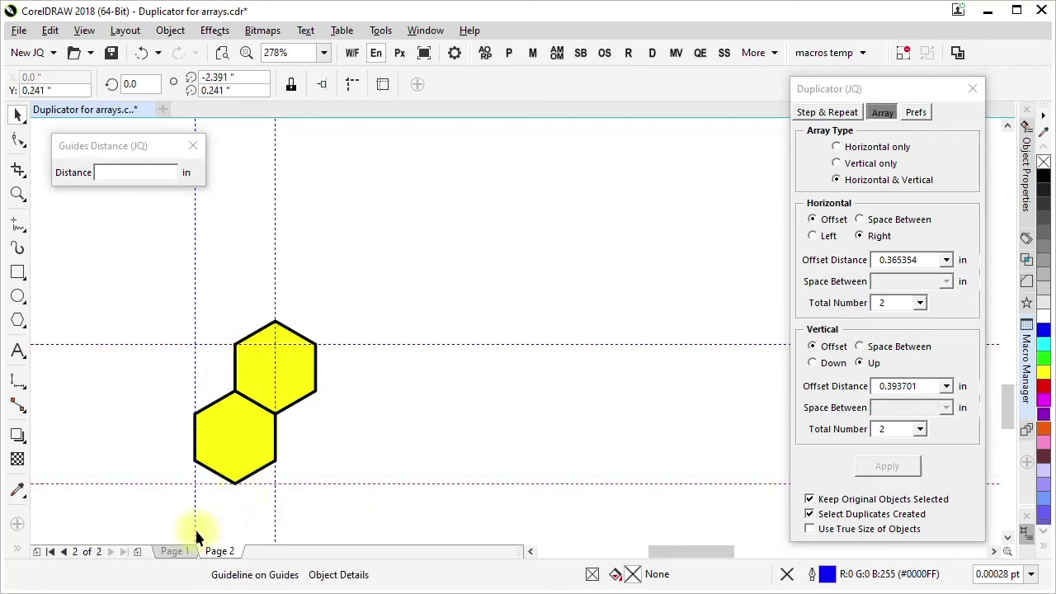
left_click(163, 344, "shift")
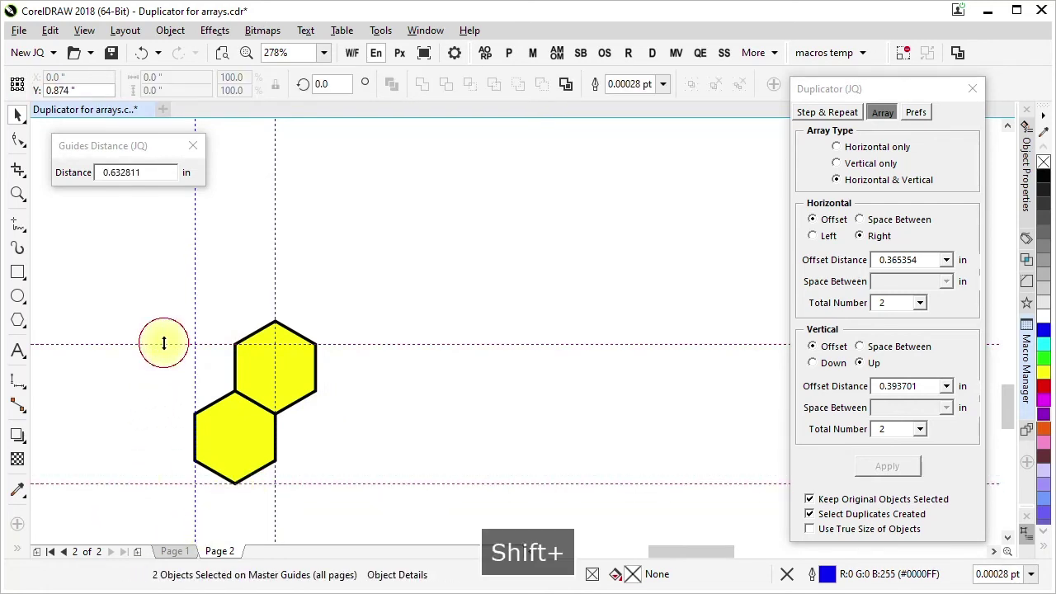
Paste the measured 0.632811 in gap into the Vertical Offset Distance and select both hexagons
right_click(156, 174)
left_click(197, 188)
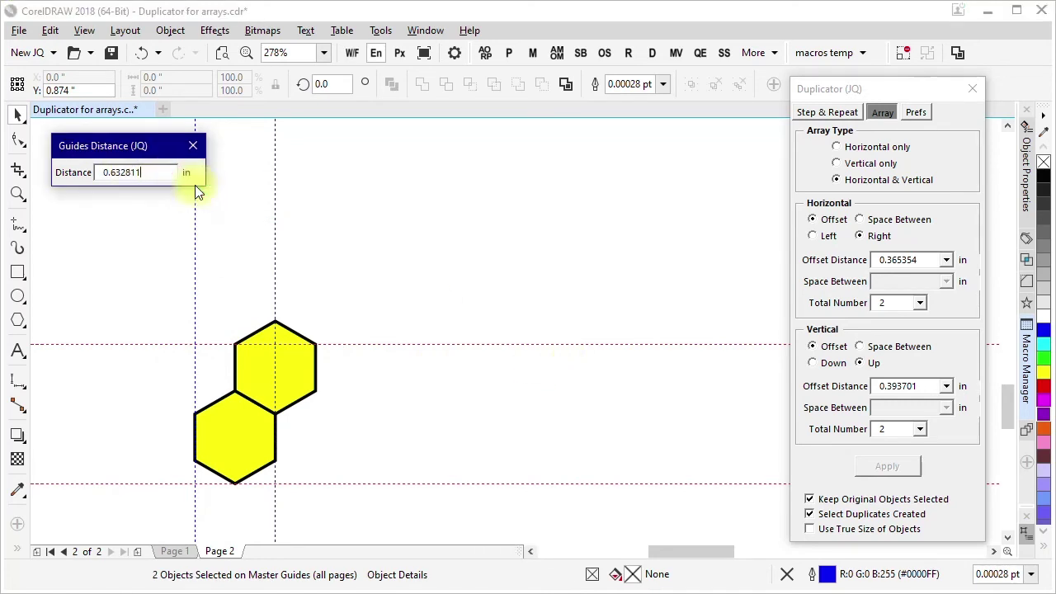
double_click(922, 386)
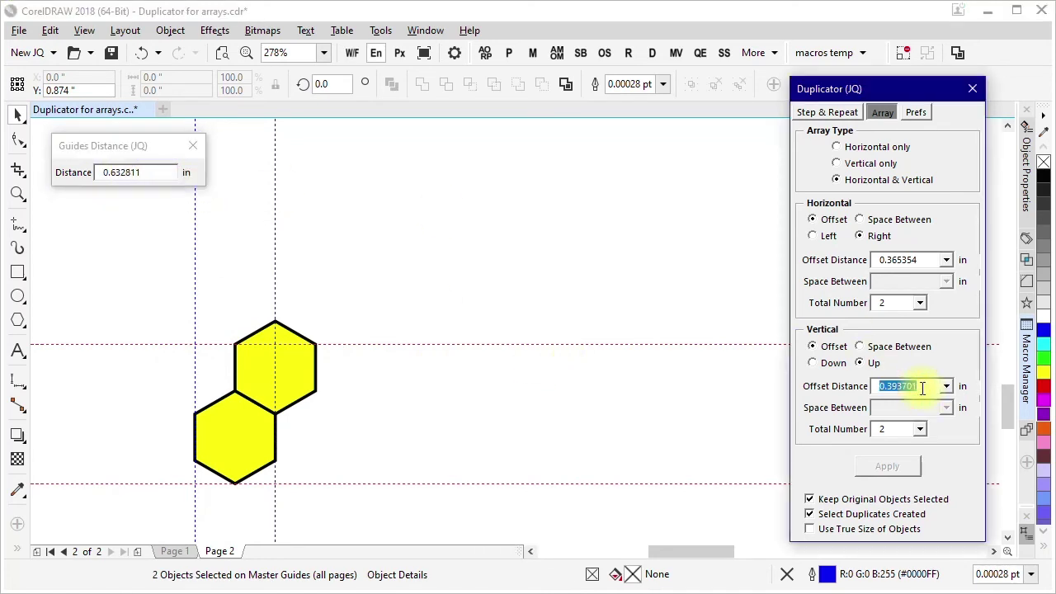
key("ctrl+v")
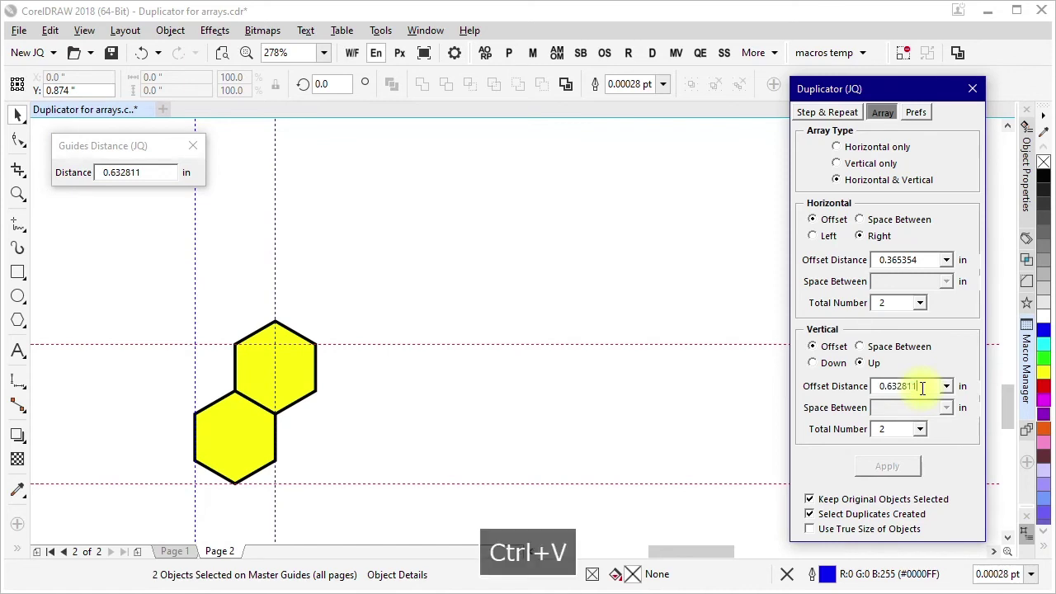
left_click(159, 292)
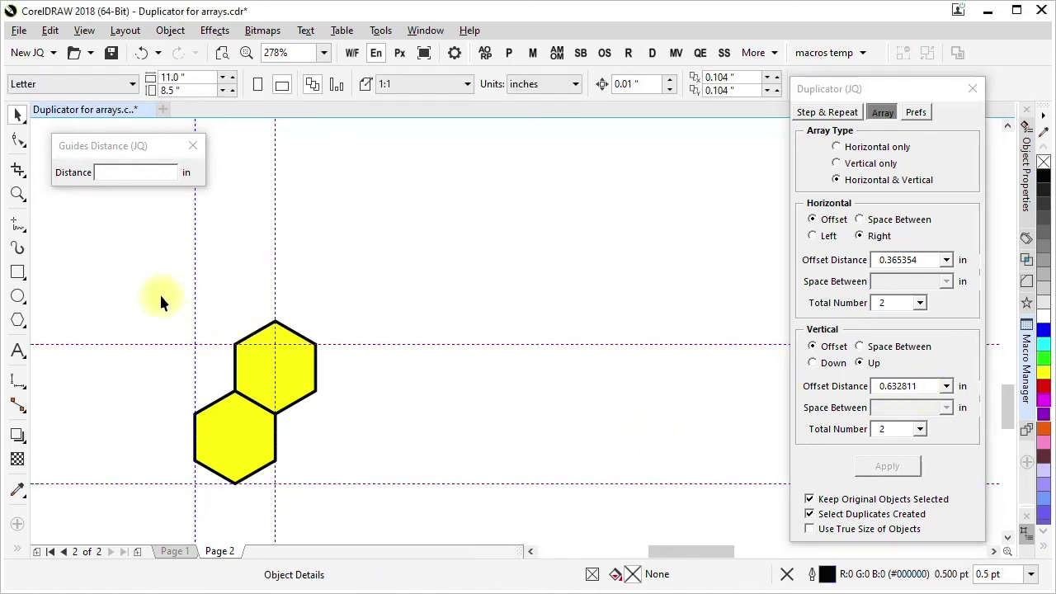
left_click_drag(132, 287, 388, 499)
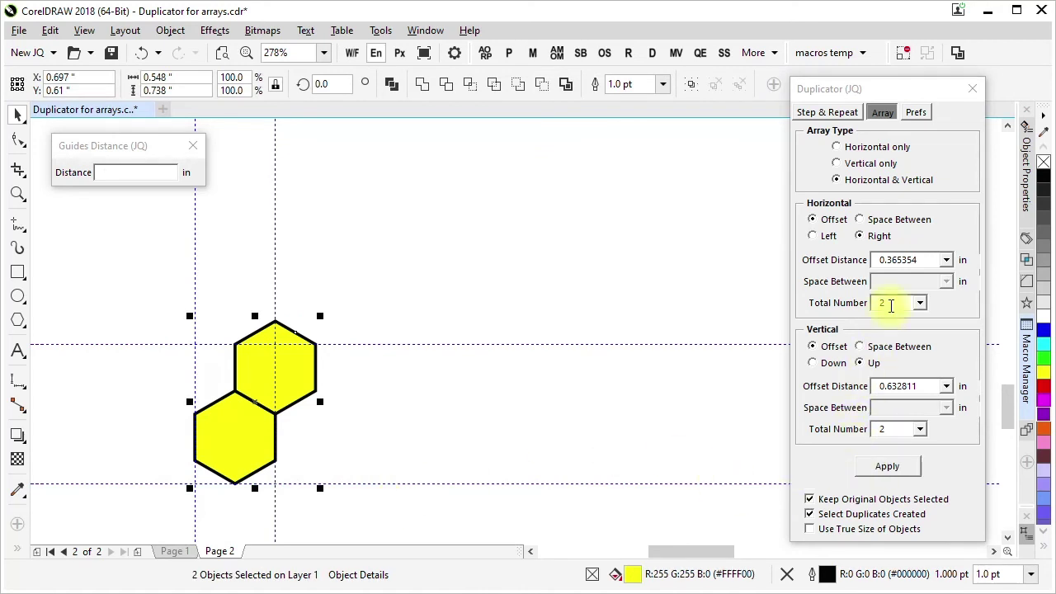
left_click(881, 468)
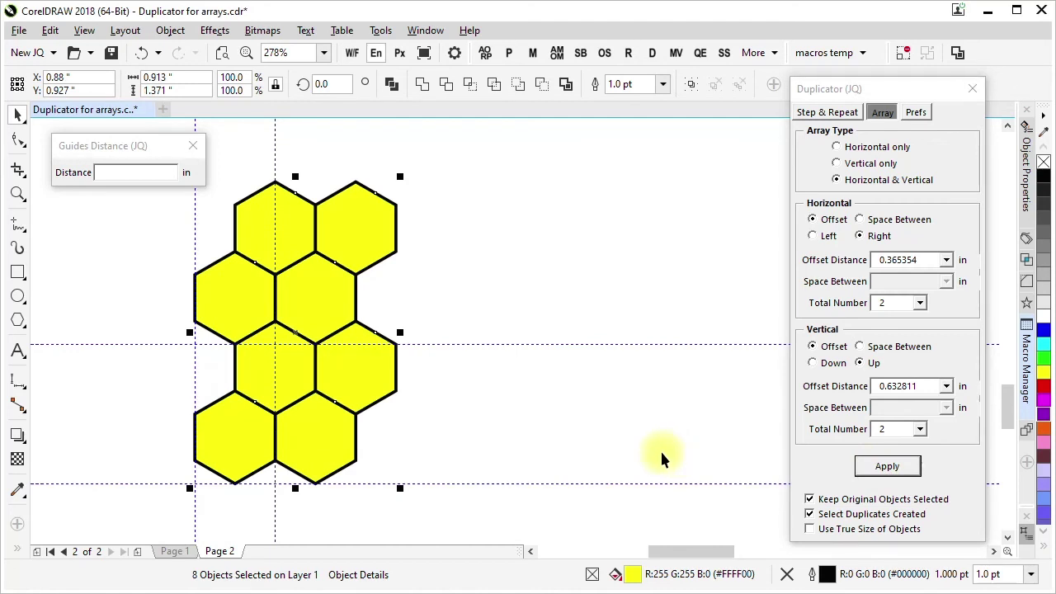
key("ctrl+z")
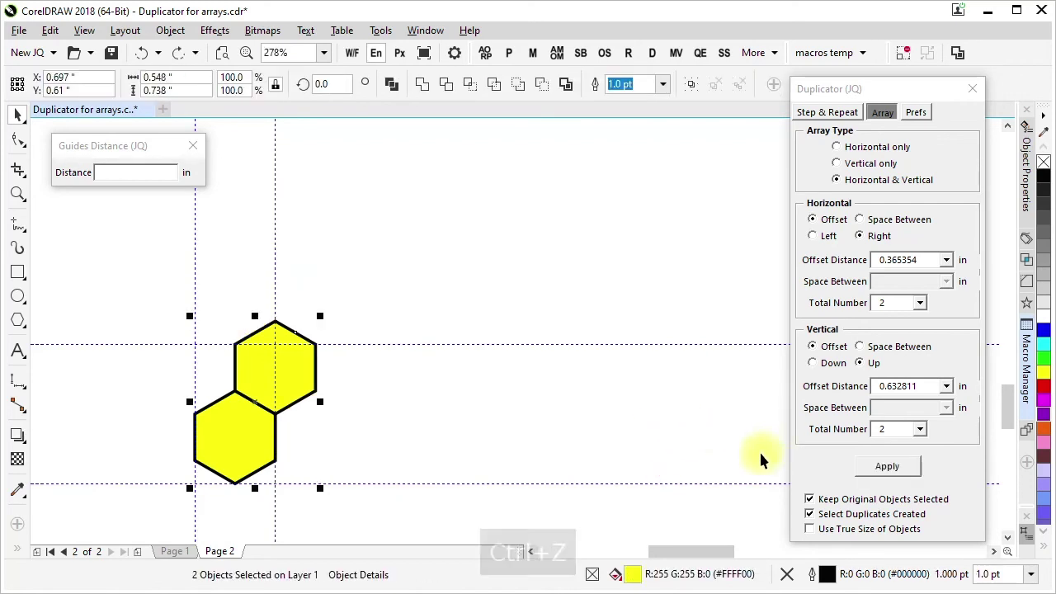
Array the hexagon pair 20 across by 10 upward into a 400-hexagon honeycomb and zoom to fit
double_click(902, 303)
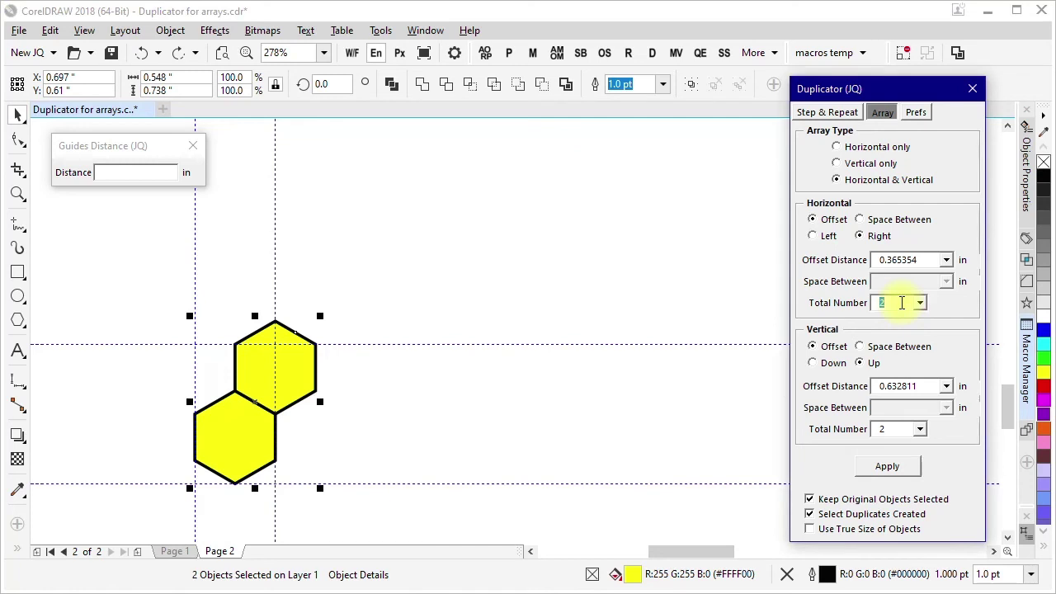
type("20")
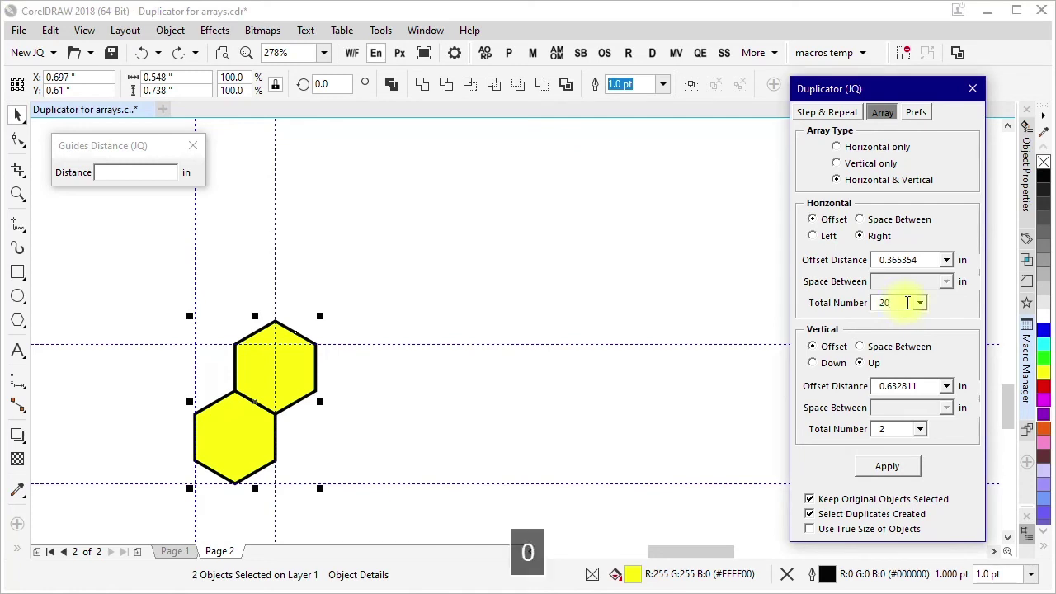
double_click(901, 430)
type("10")
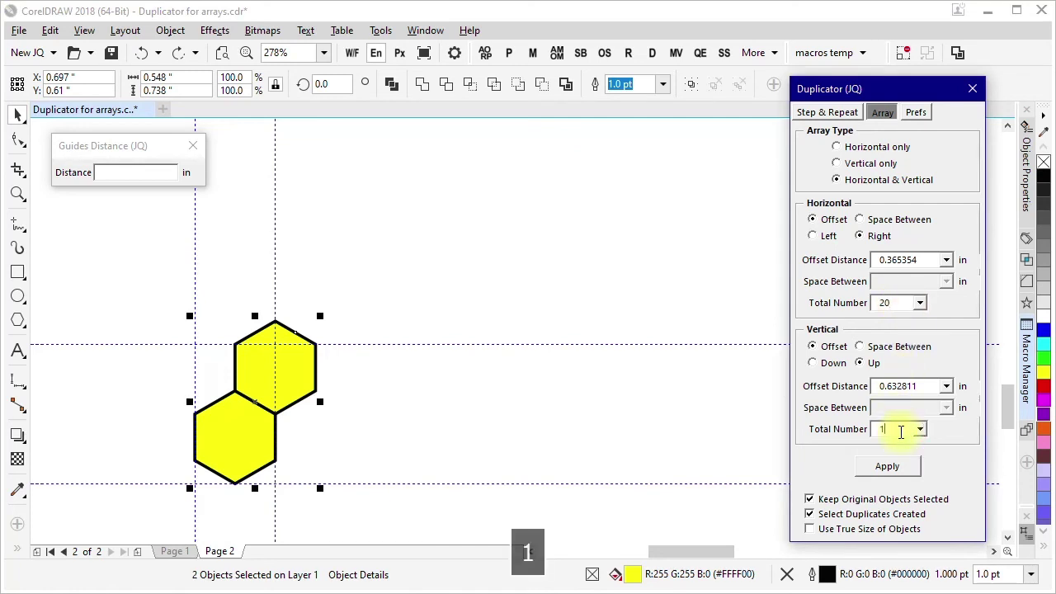
left_click(887, 466)
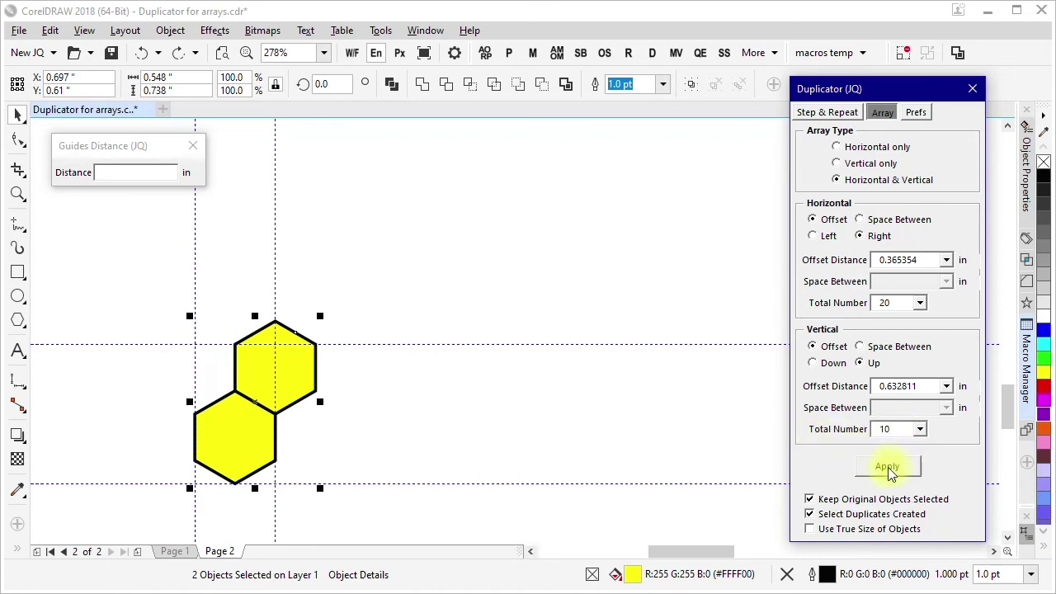
key("F4")
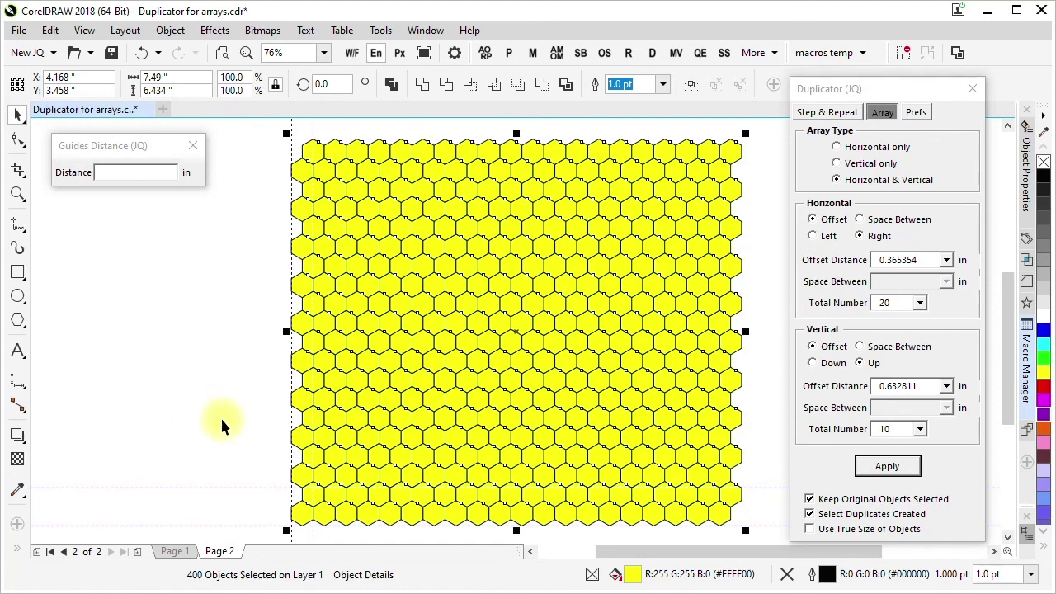
left_click(220, 416)
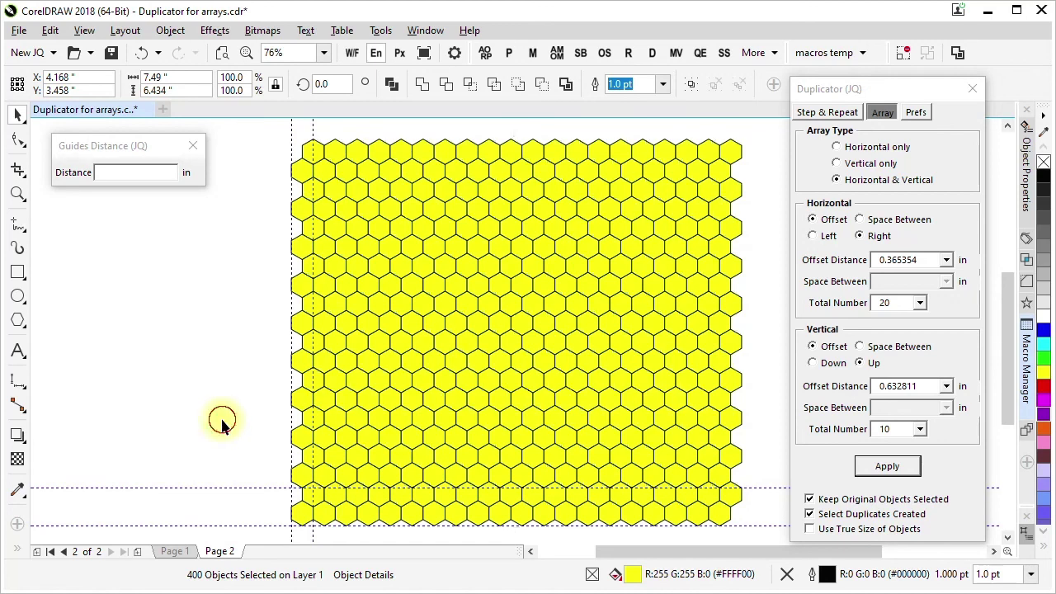